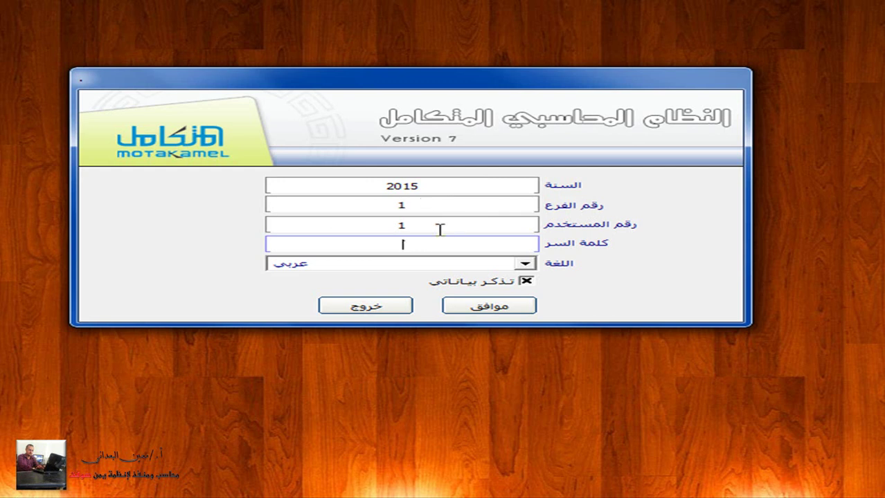
Log in to Motakamel with the user's password
left_click(455, 243)
type("1")
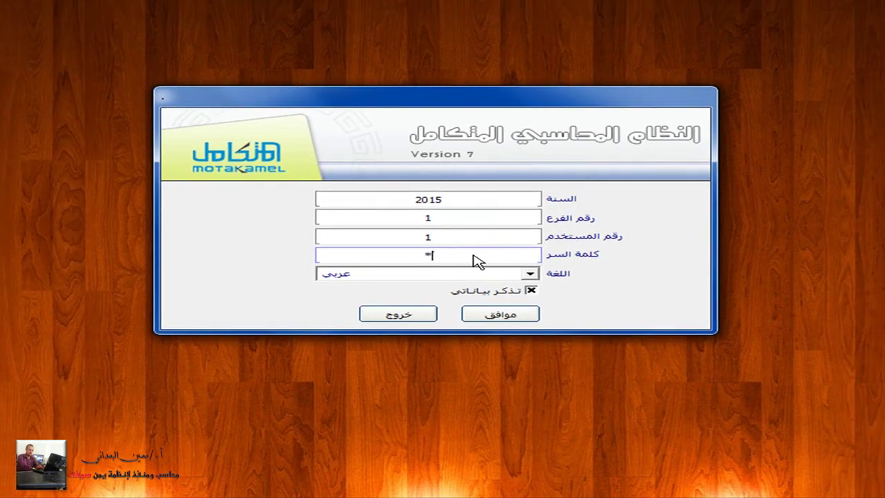
key("Return")
left_click(457, 183)
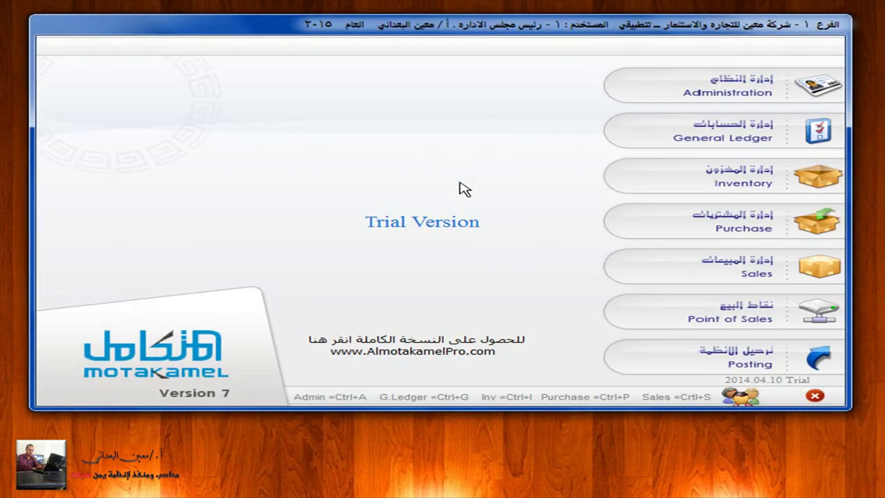
Open the branch data form under Administration and start a new branch record for fiscal 2015
left_click(807, 85)
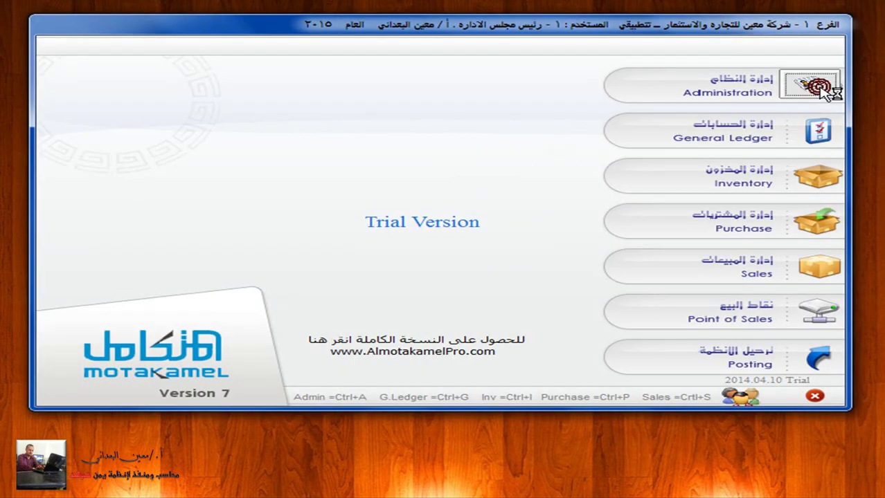
left_click(622, 40)
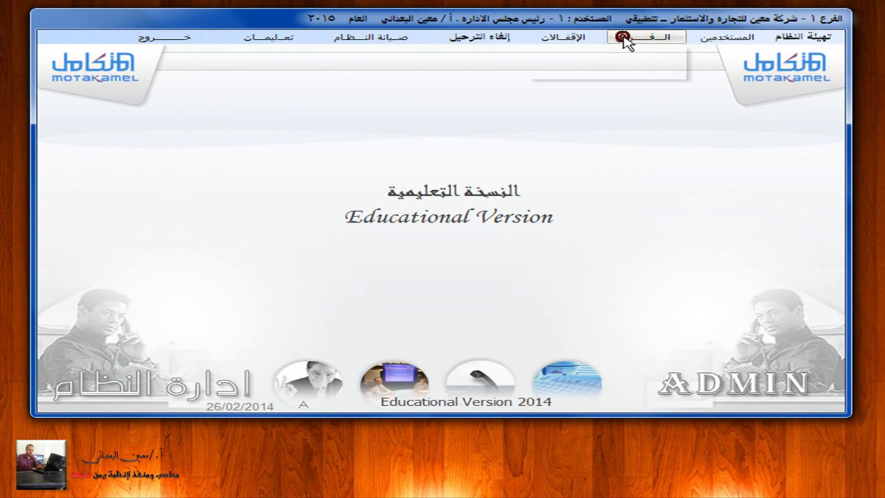
left_click(623, 70)
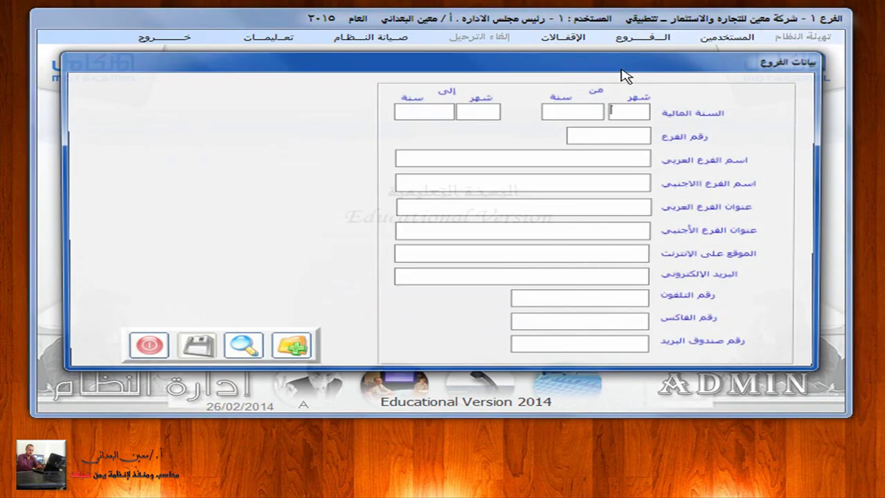
left_click(290, 350)
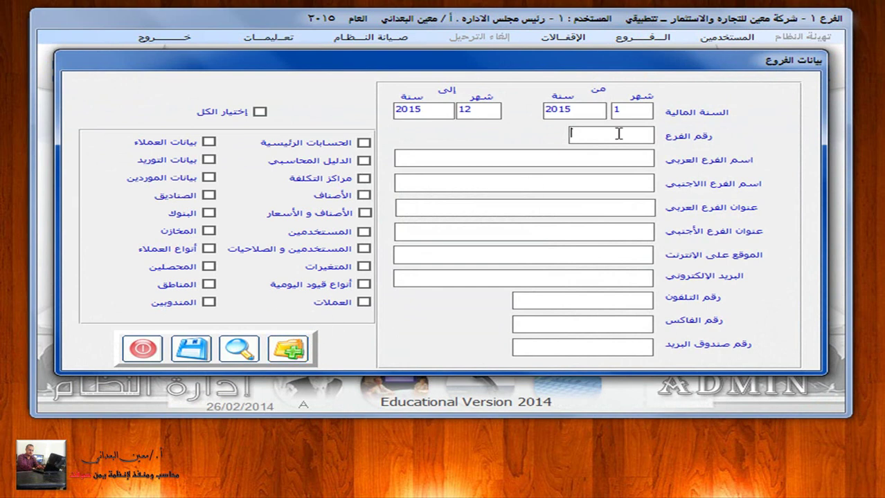
Enter branch number 2 and the Arabic name شركة ندى التجاريه للاستثمار
type("2")
left_click(619, 157)
type("شركة ندى التجاريه للاستثمار")
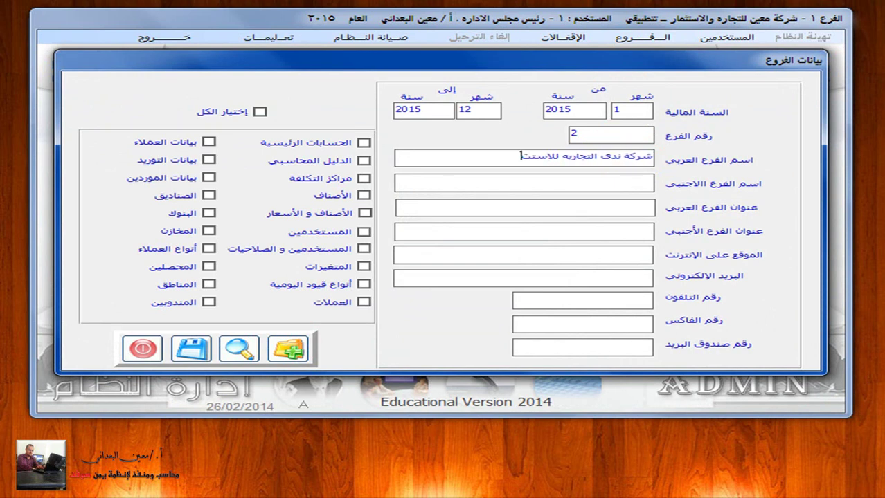
left_click(396, 182)
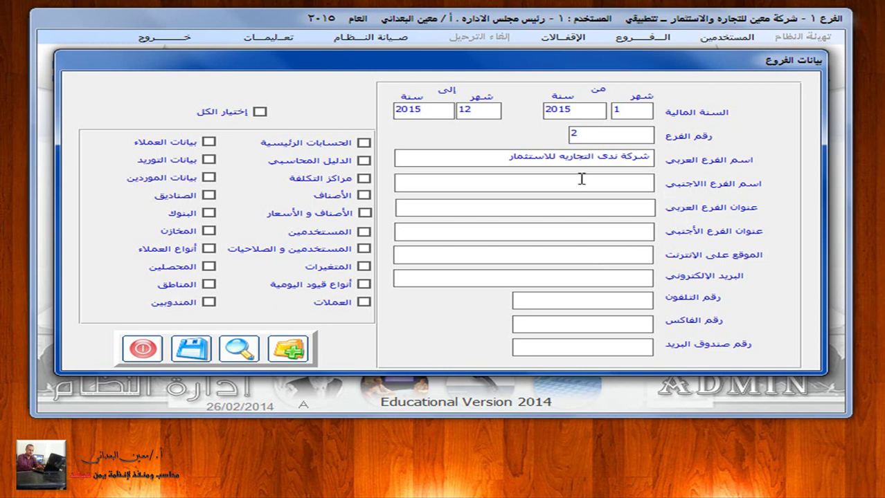
Enter the foreign branch name Nadaa and the branch's Arabic and English addresses
type("Nadaa Company For TRading")
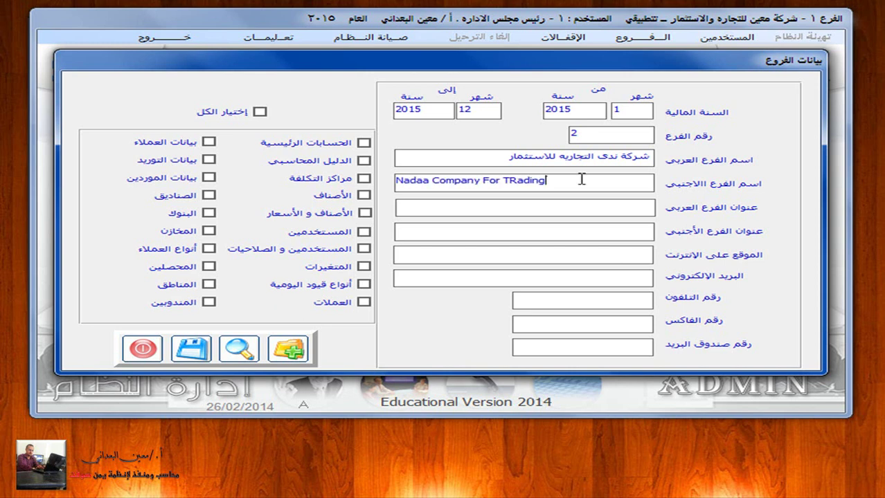
left_click(583, 204)
type("صنعاء ـ شارع حده")
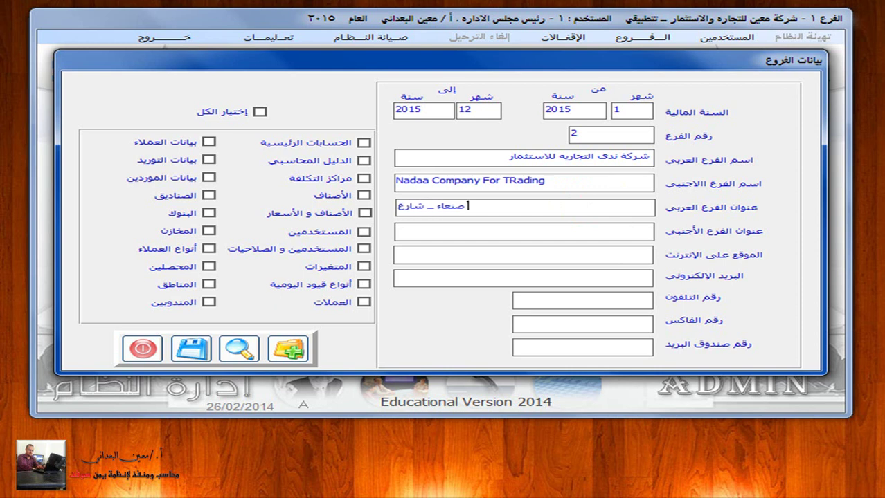
left_click(395, 230)
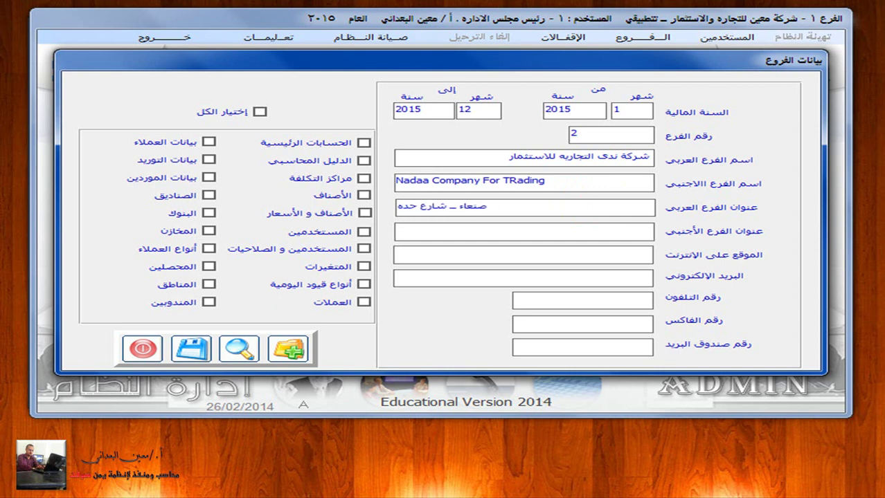
type("Sanaa Haddah S")
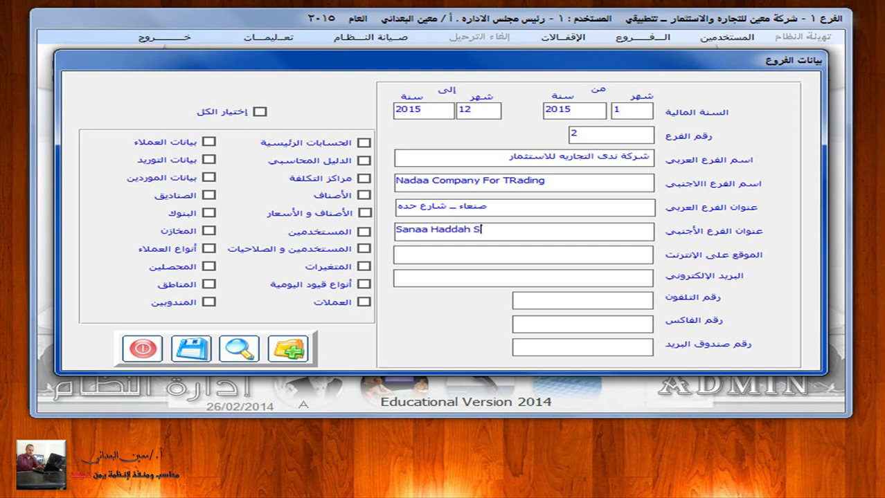
type("treet")
Fill in the branch phone, fax and PO box numbers, then save the record
key("Return")
key("Return")
key("Return")
type("773777127")
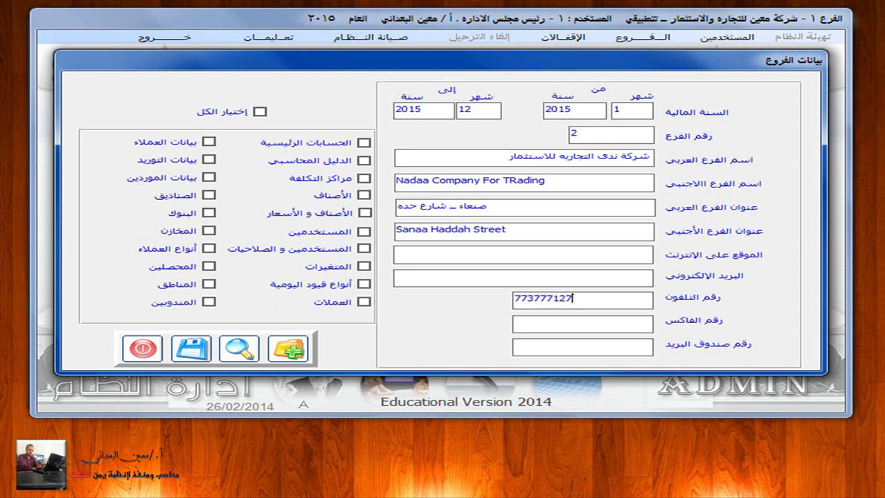
key("Return")
type("01532779")
key("Return")
type("123")
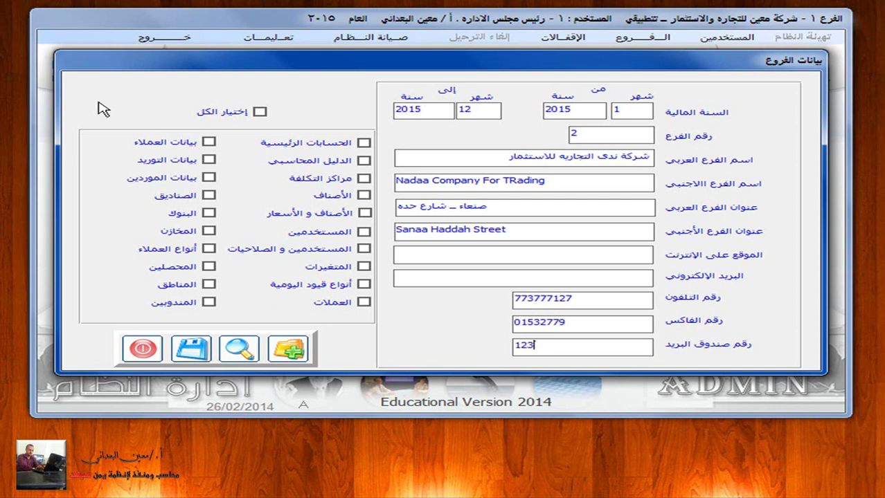
left_click(192, 348)
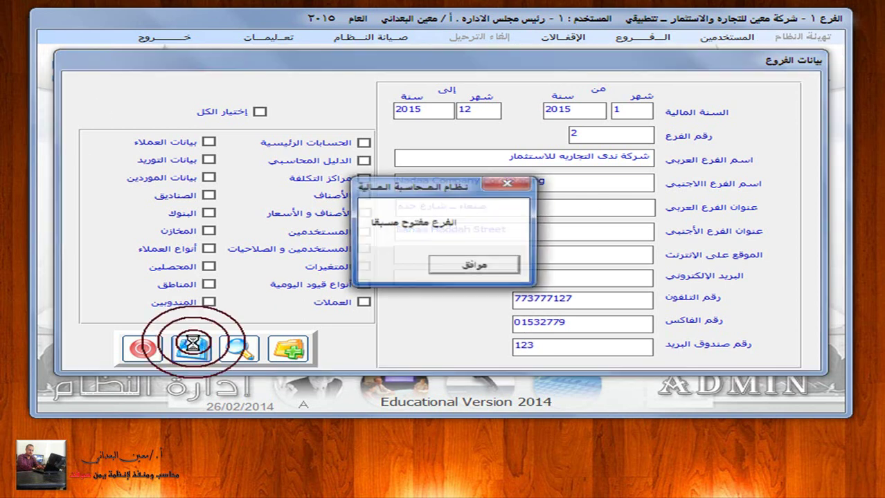
Dismiss the 'branch already open' message, save branch 2 again and close the branch form
left_click(450, 265)
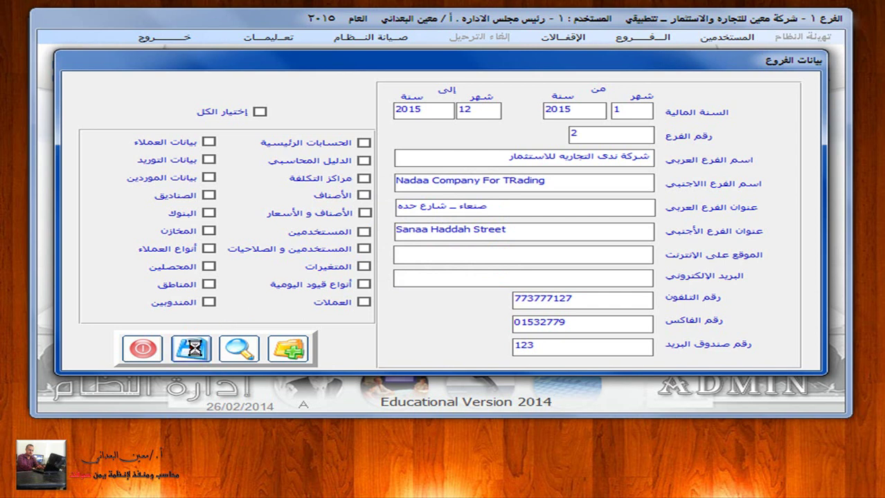
left_click(197, 350)
left_click(143, 349)
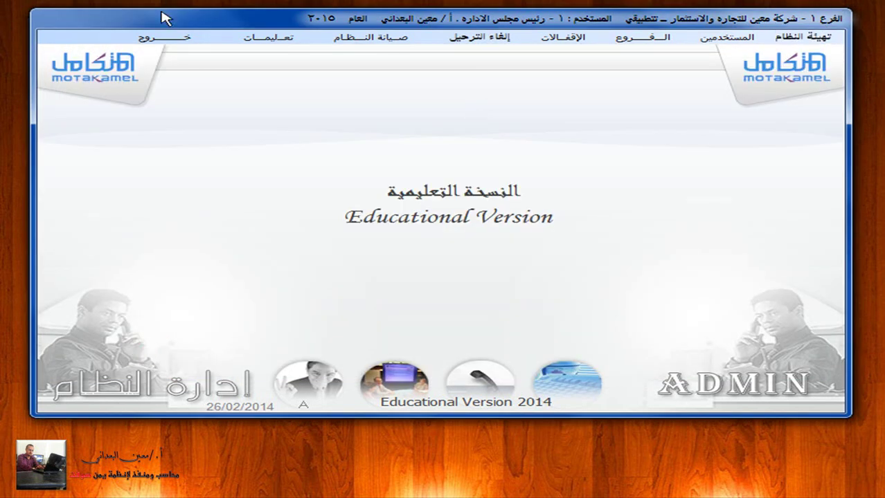
Leave Administration and log out of the current branch
left_click(166, 41)
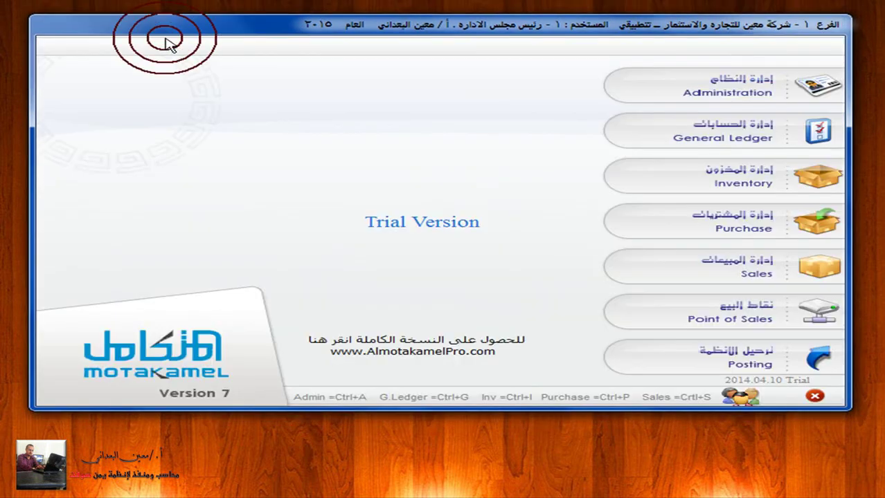
left_click(740, 396)
left_click(464, 270)
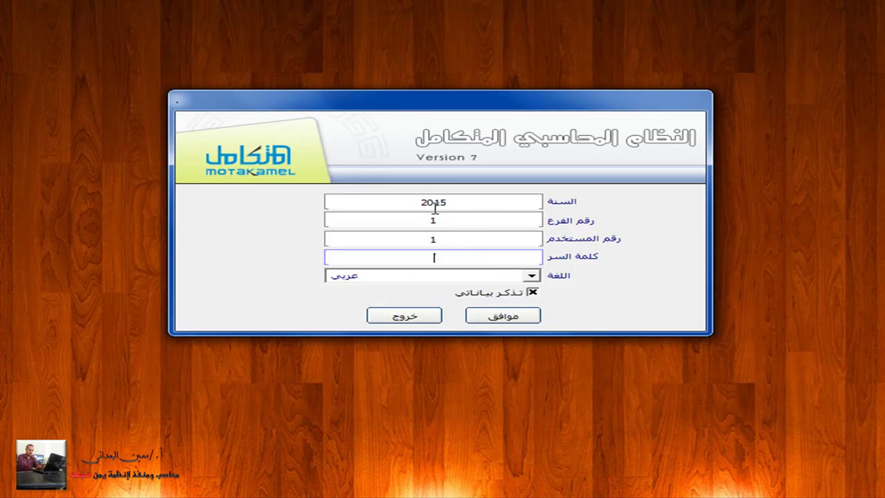
Log into branch 2 as user 1 with the user's password
double_click(468, 223)
type("2")
left_click(430, 238)
left_click(434, 257)
type("1")
key("Return")
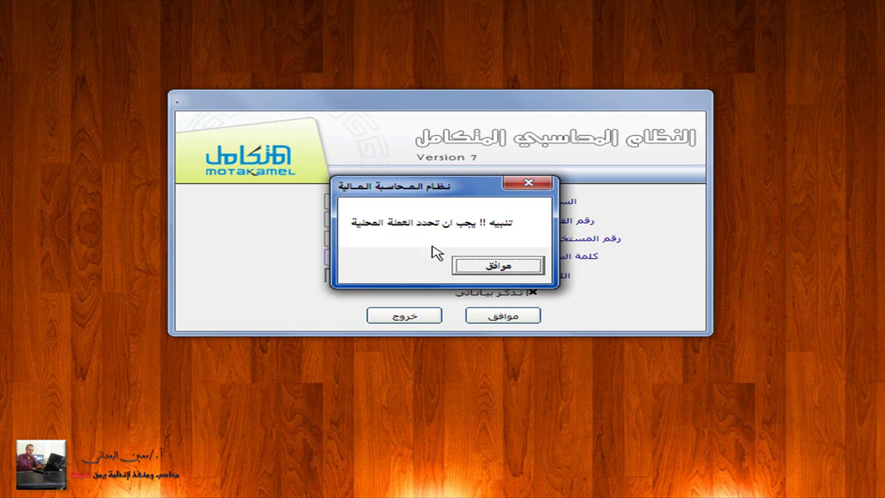
Dismiss the local currency warnings and alerts window, then enter the General Ledger module
left_click(462, 267)
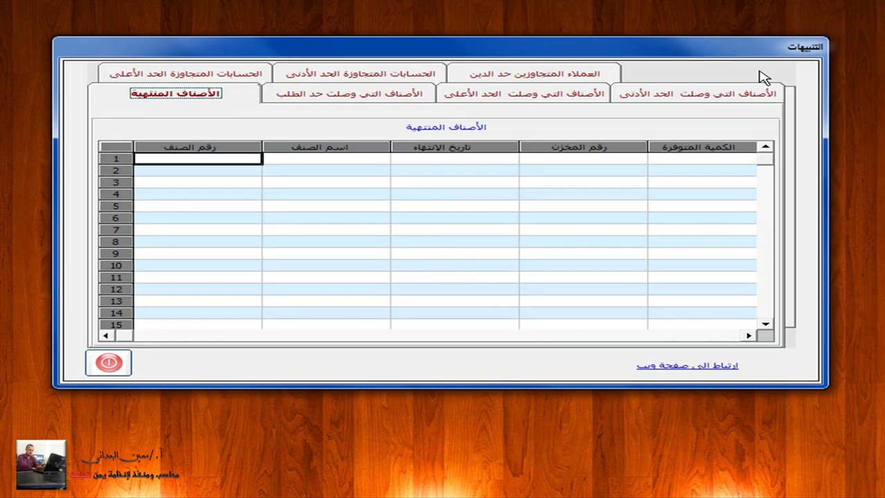
left_click(109, 365)
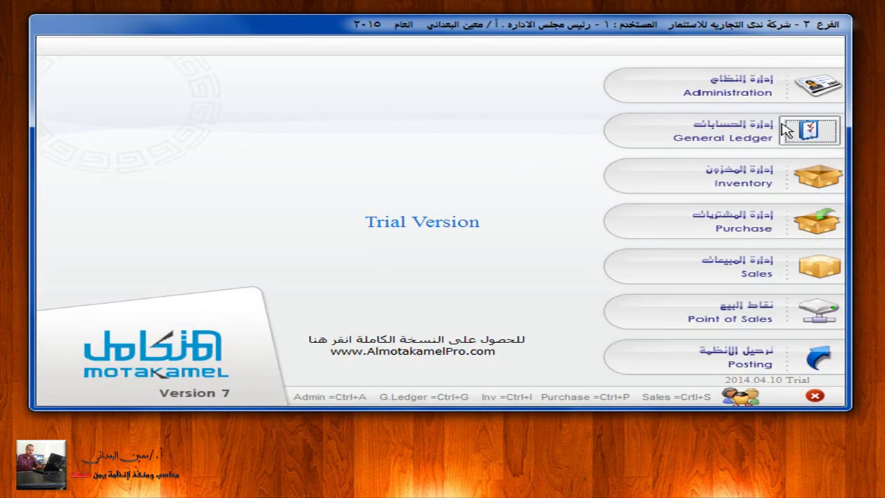
left_click(800, 134)
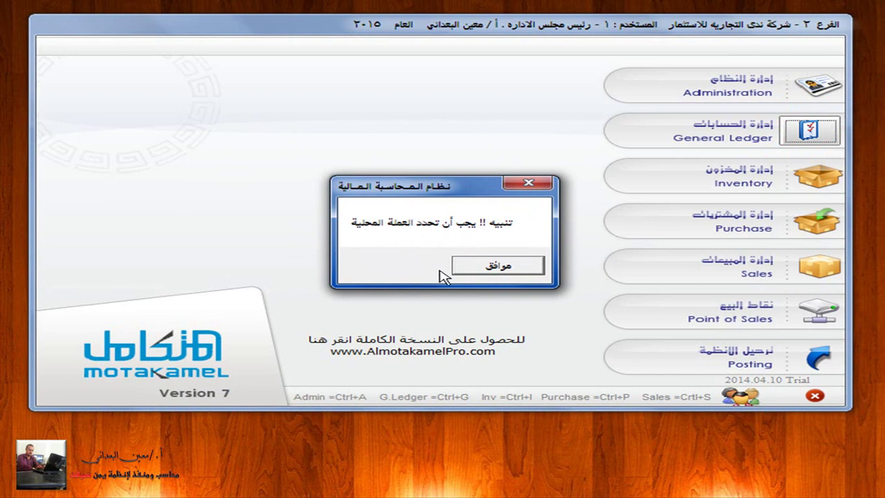
left_click(485, 270)
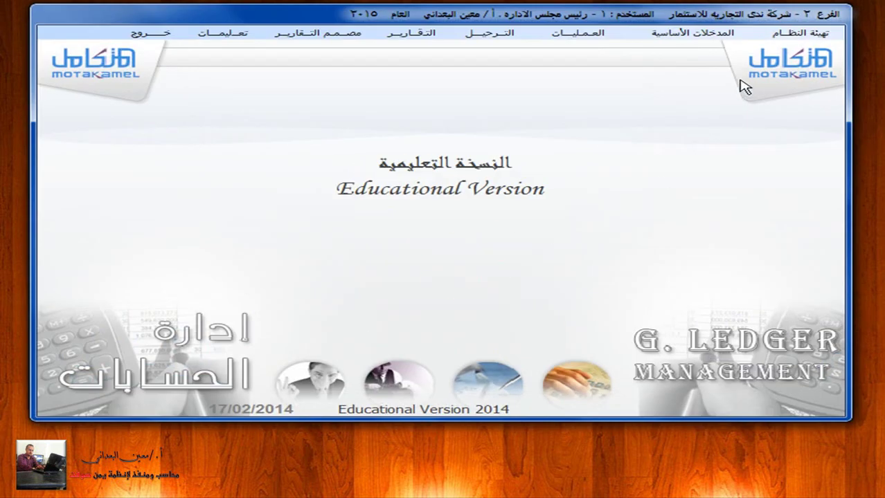
Open the currencies form from system setup and start a new local currency record
left_click(801, 36)
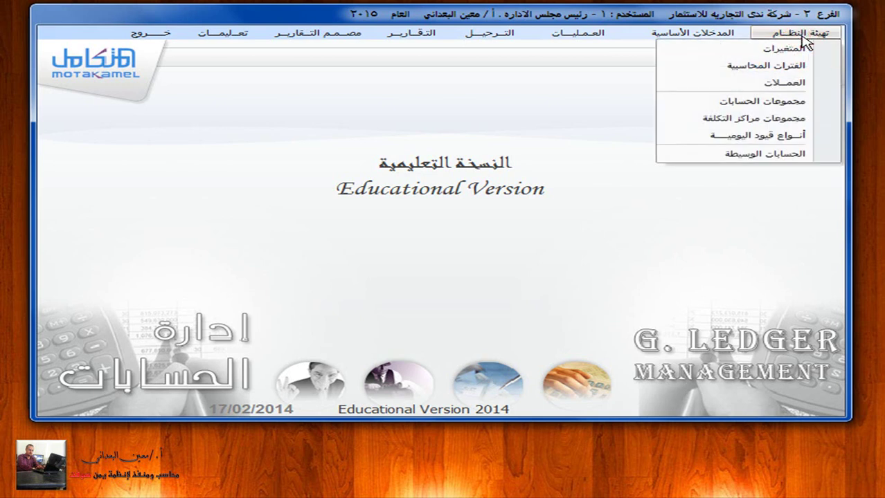
left_click(803, 82)
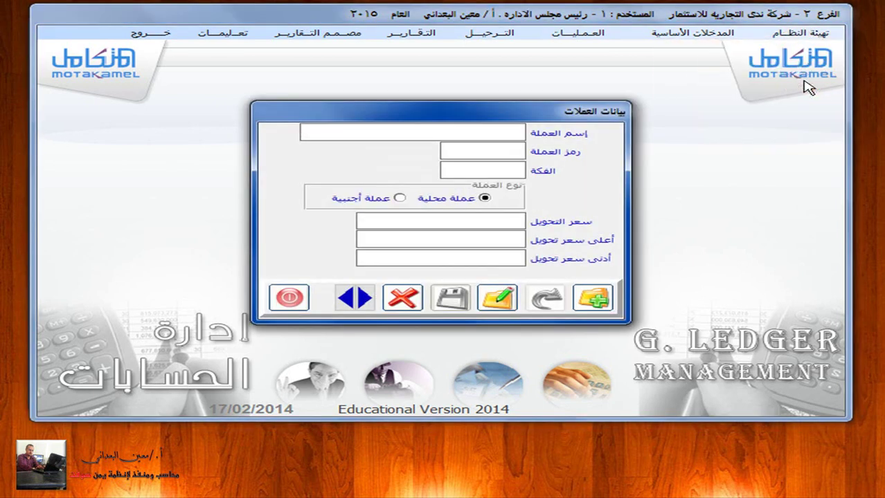
left_click(598, 304)
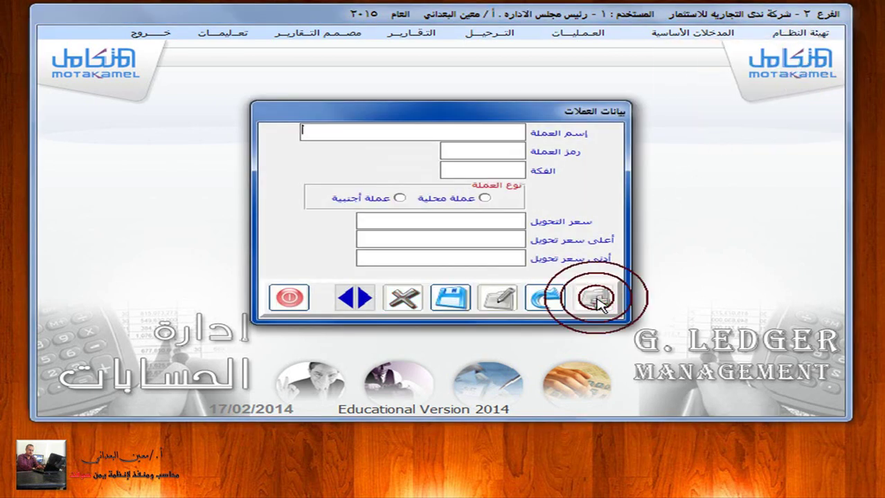
left_click(484, 198)
Enter ريال يمني with code YR and fractional unit فلس, and save it
left_click(446, 134)
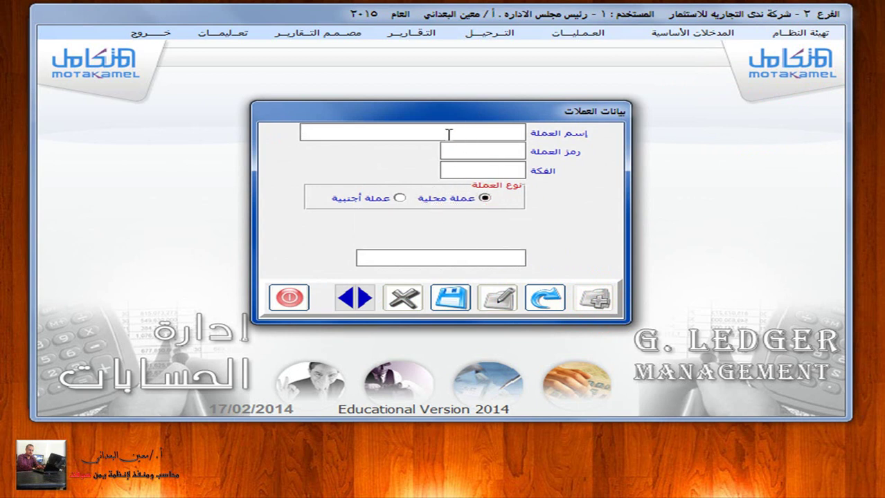
type("ريال يمنيري")
key("BackSpace")
key("BackSpace")
key("Caps_Lock")
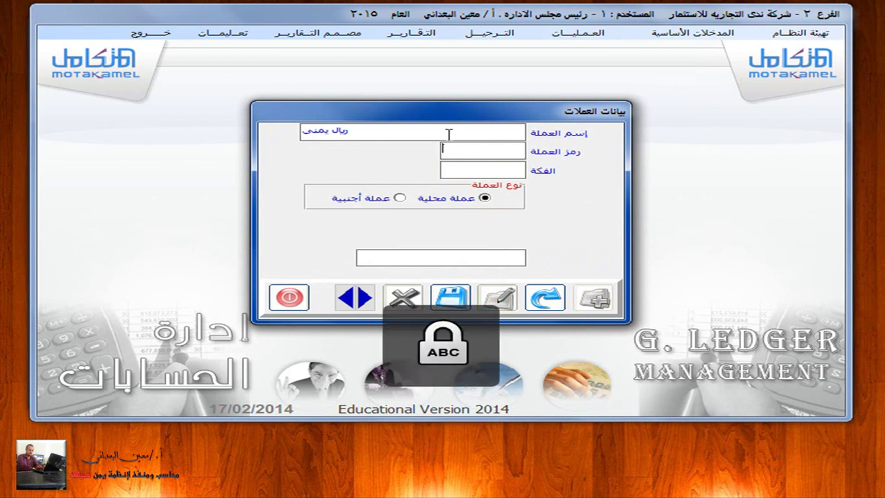
type("YR")
left_click(472, 171)
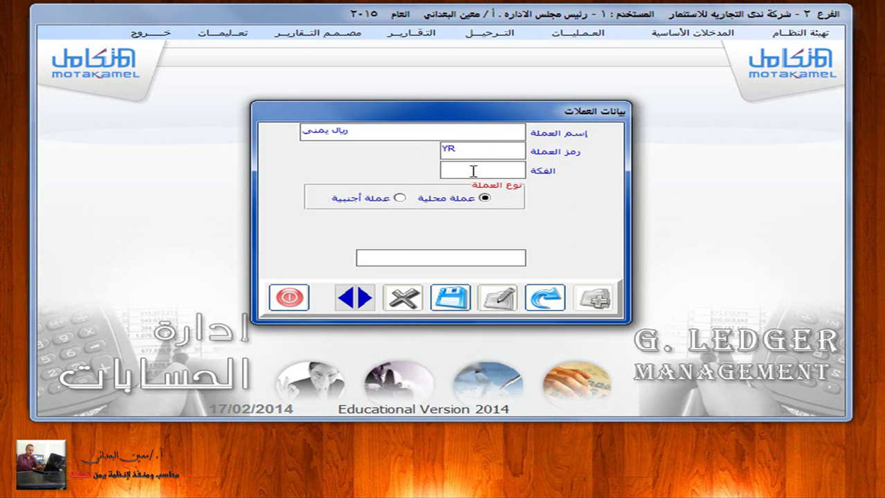
type("فلس")
left_click(455, 297)
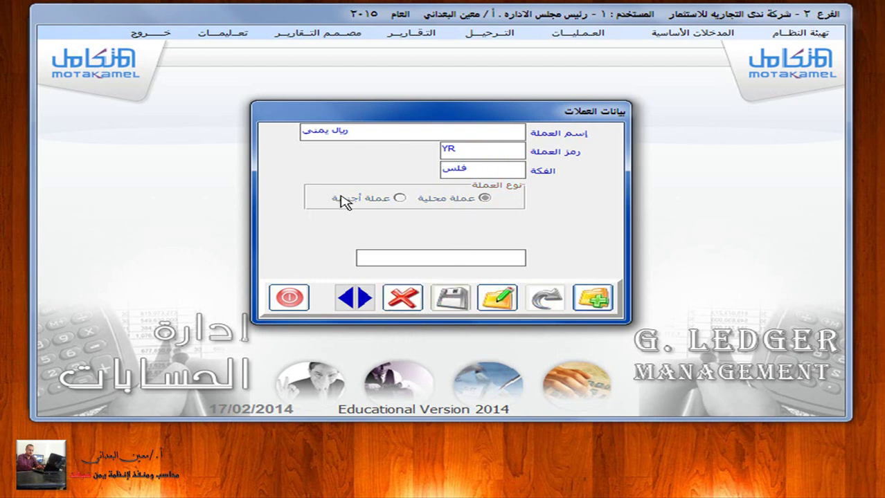
Start a foreign currency record for دولار with symbol $ and fraction سنت
left_click(590, 298)
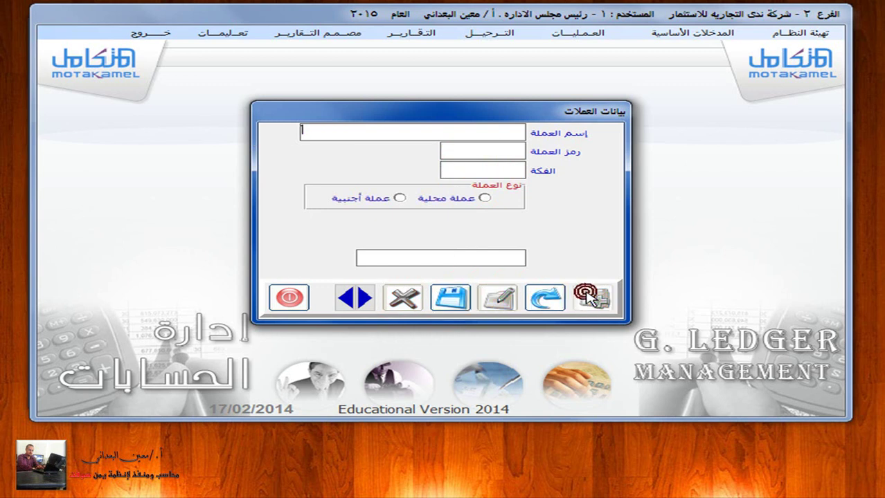
left_click(400, 199)
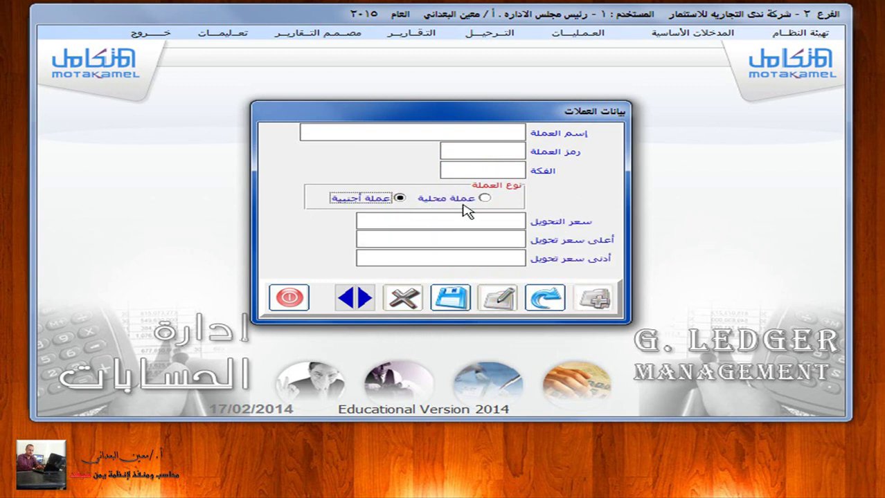
left_click(483, 136)
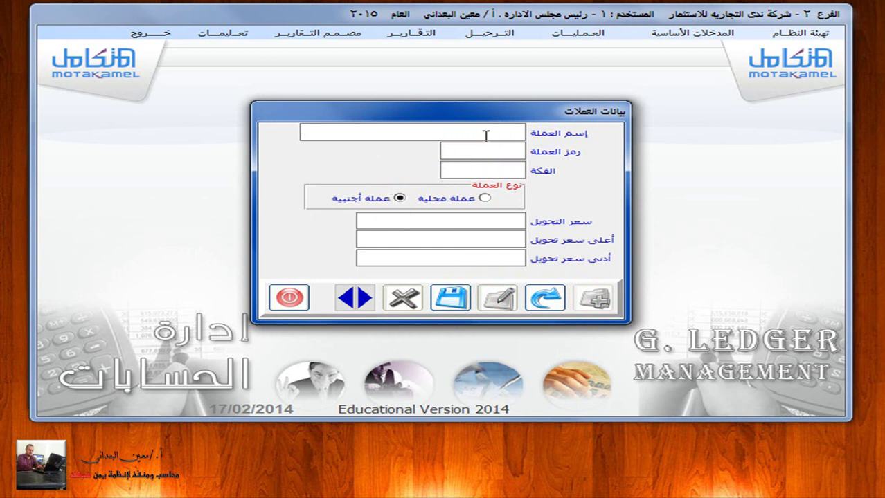
type("دولار")
type("سنت")
Set the dollar's exchange rate to 215, highest 220, lowest 210, and save it
left_click(493, 219)
type("215")
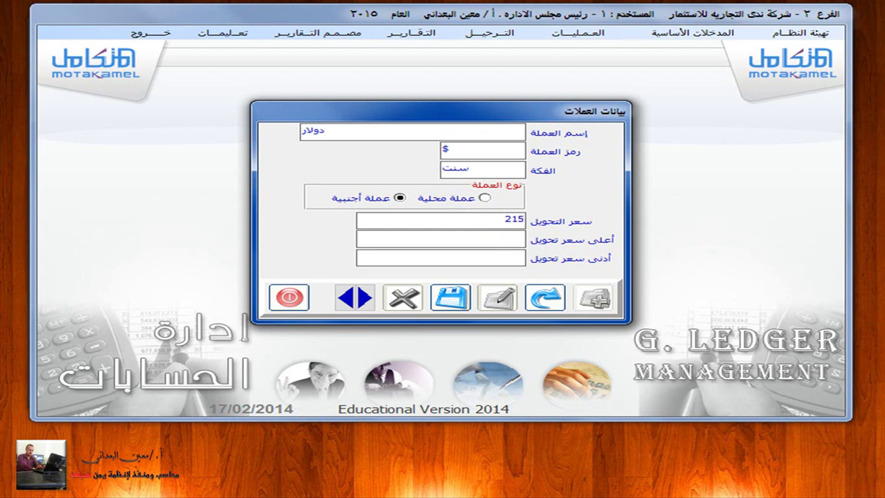
left_click(515, 241)
type("220")
left_click(508, 256)
type("210")
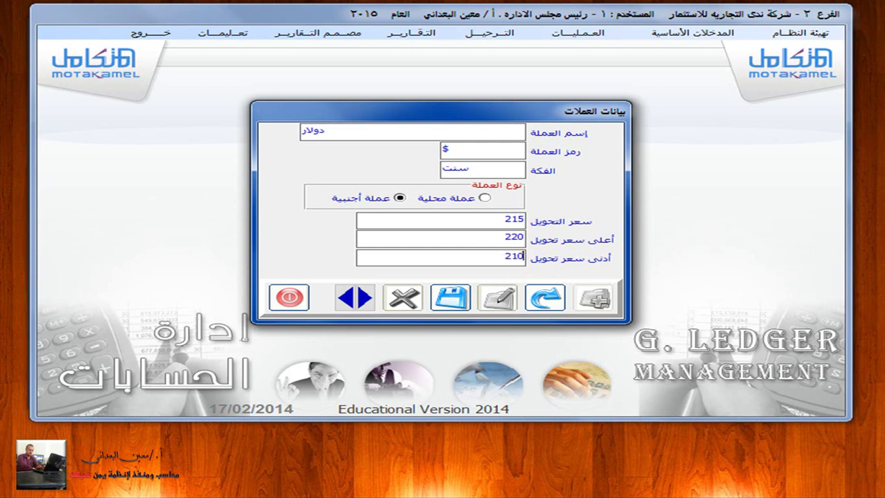
left_click(466, 295)
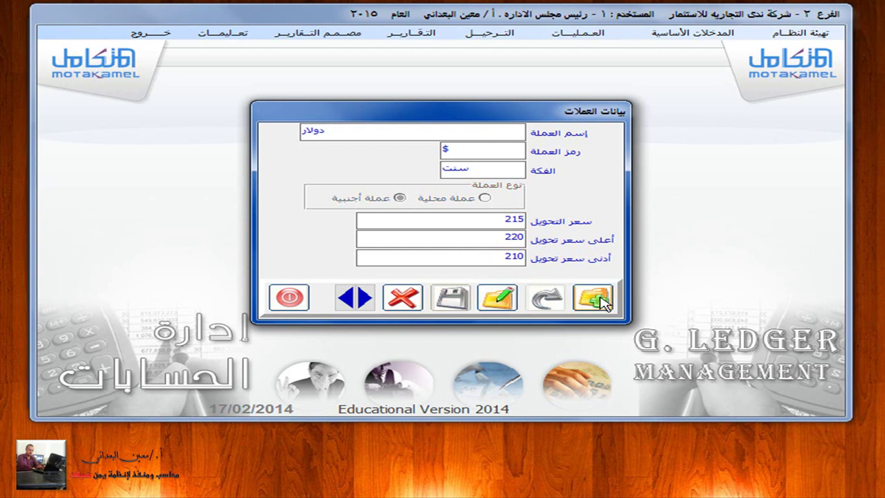